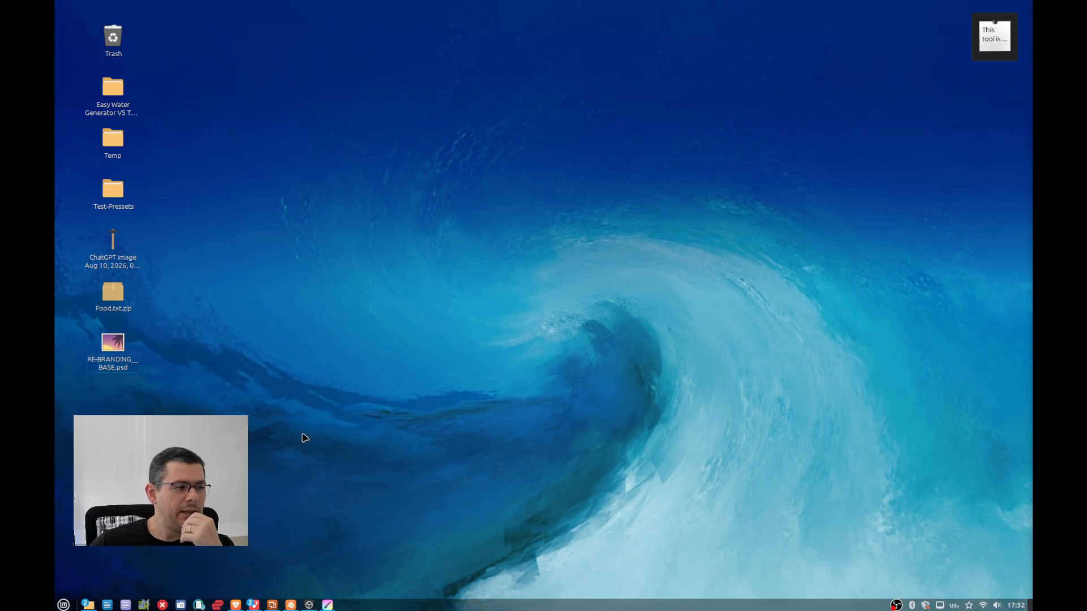
Launch Photoshop and open RE-BRANDING__BASE.psd from the desktop in a maximized window
mouse_move(57, 420)
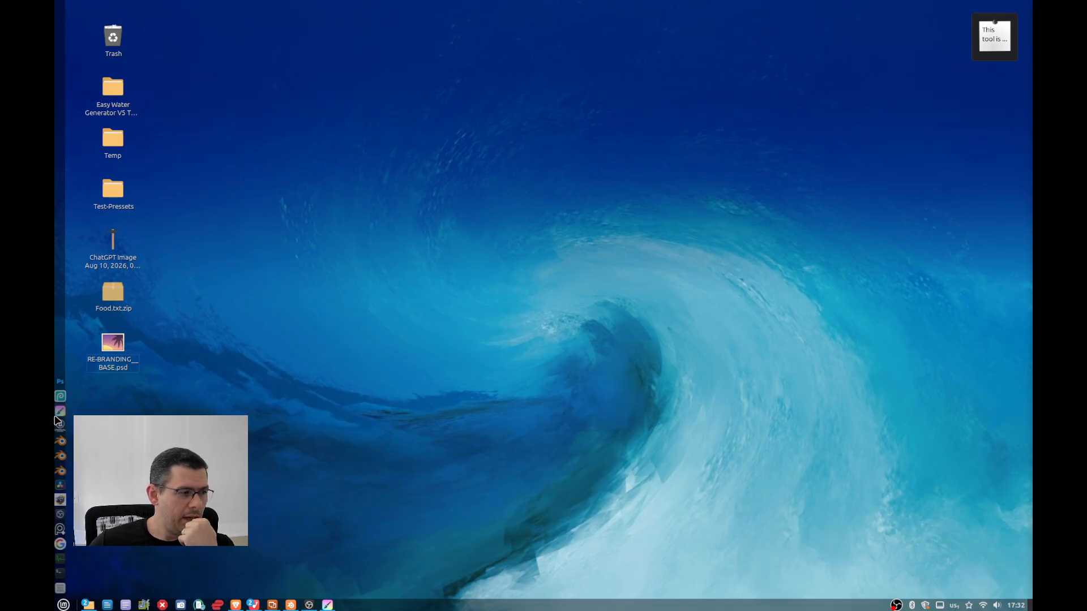
left_click(64, 381)
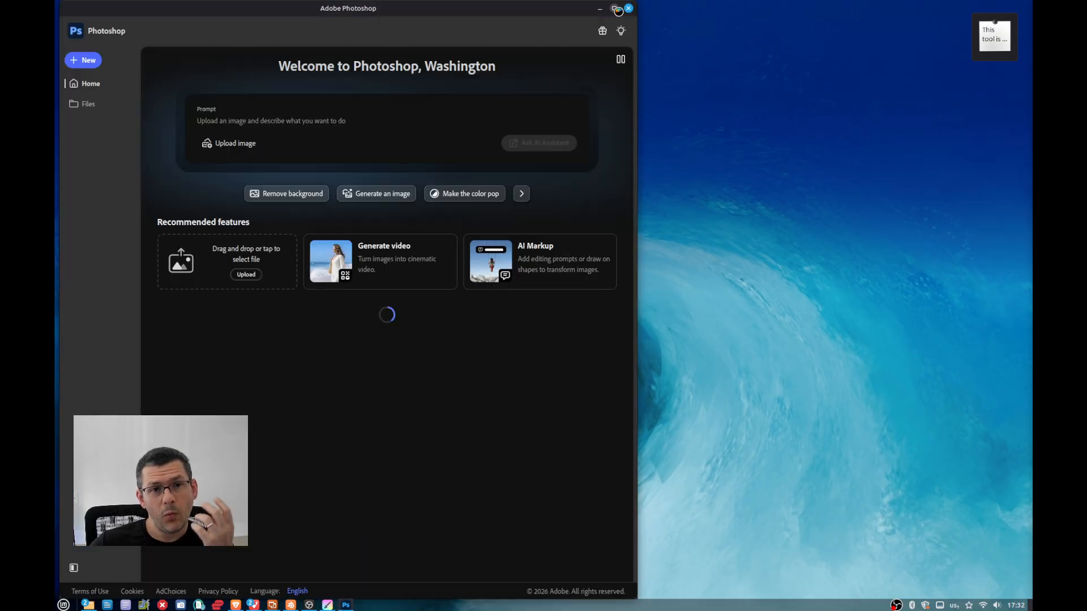
left_click(614, 9)
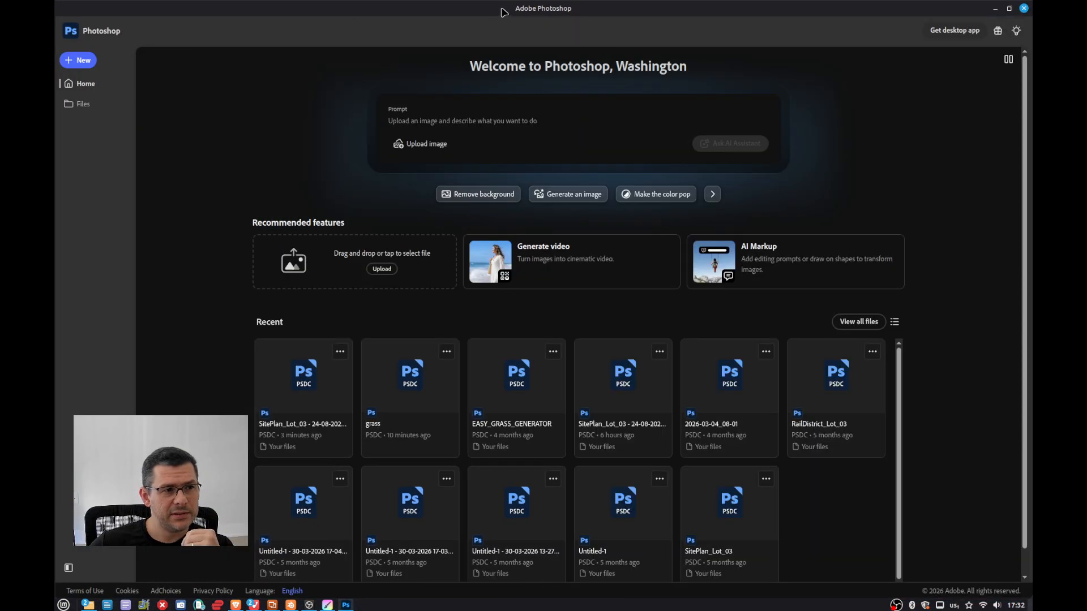
left_click_drag(507, 9, 595, 60)
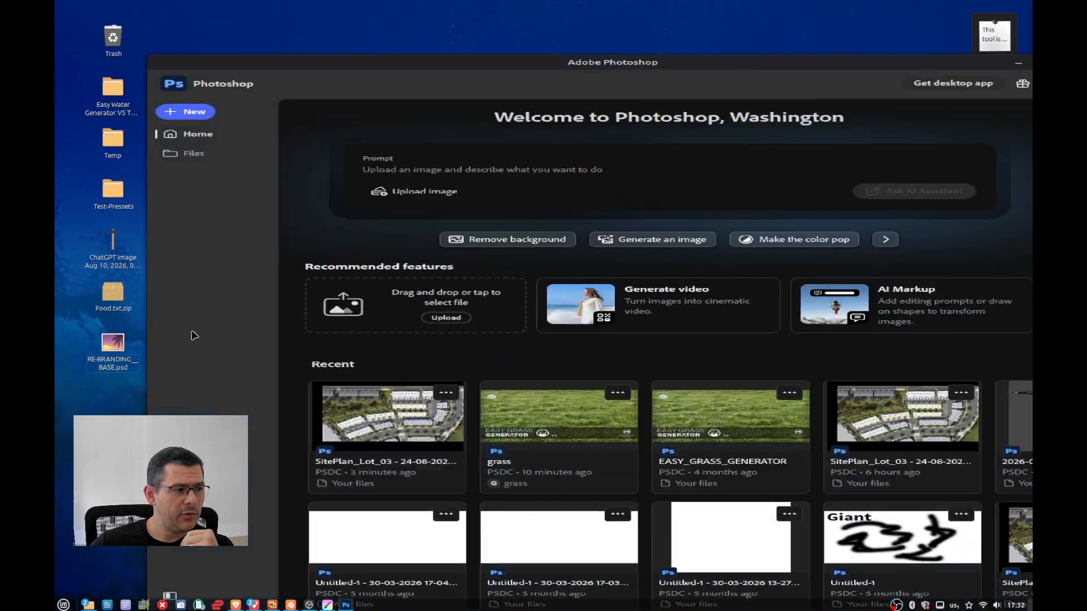
left_click_drag(107, 351, 537, 319)
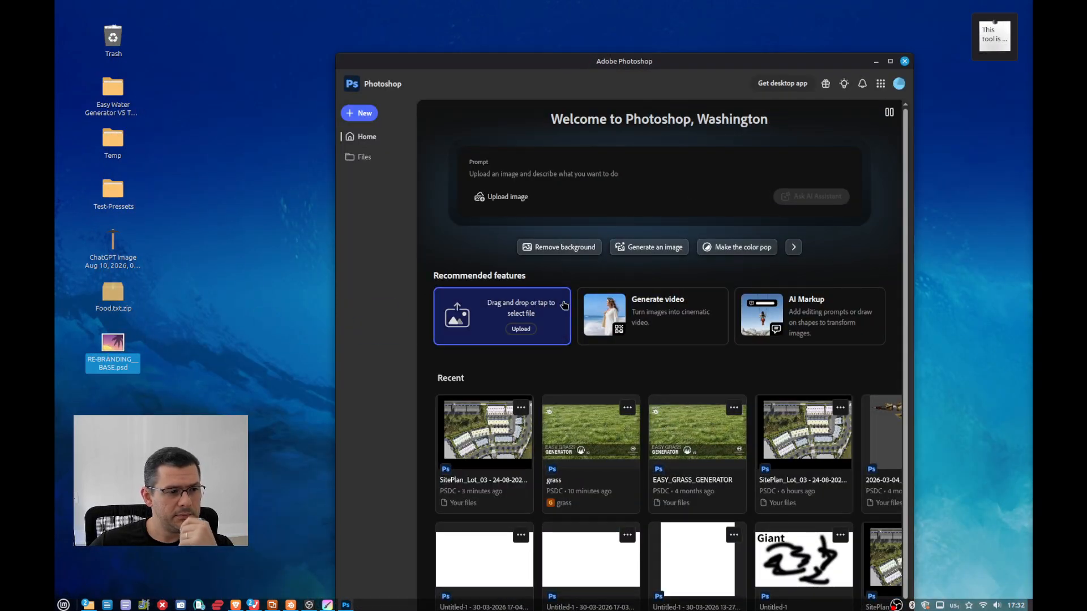
left_click(889, 62)
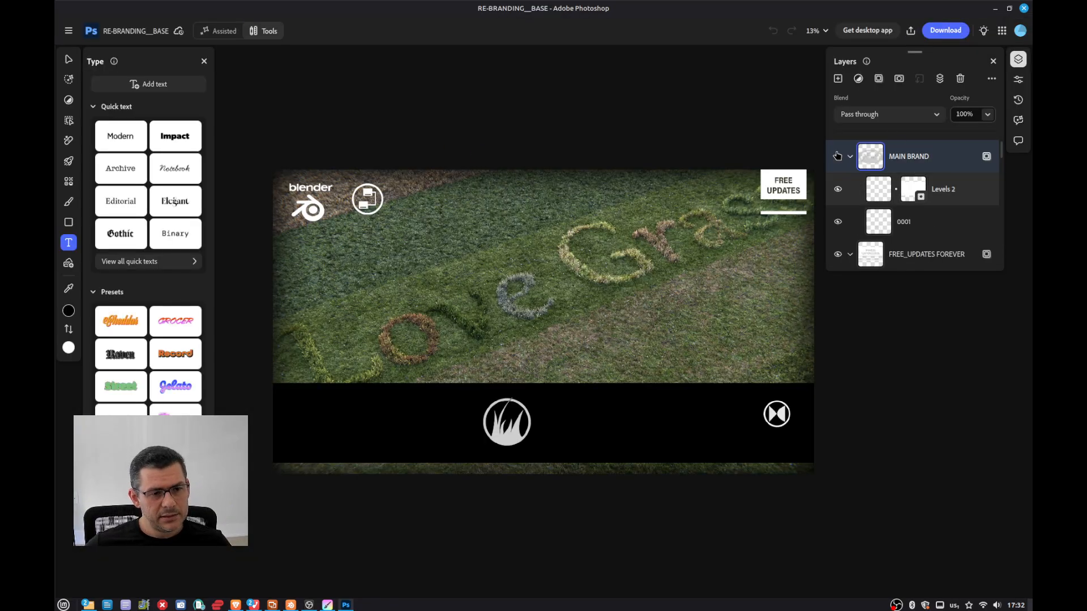
Close the text style presets and examine the detail of the grass lettering artwork
left_click(203, 63)
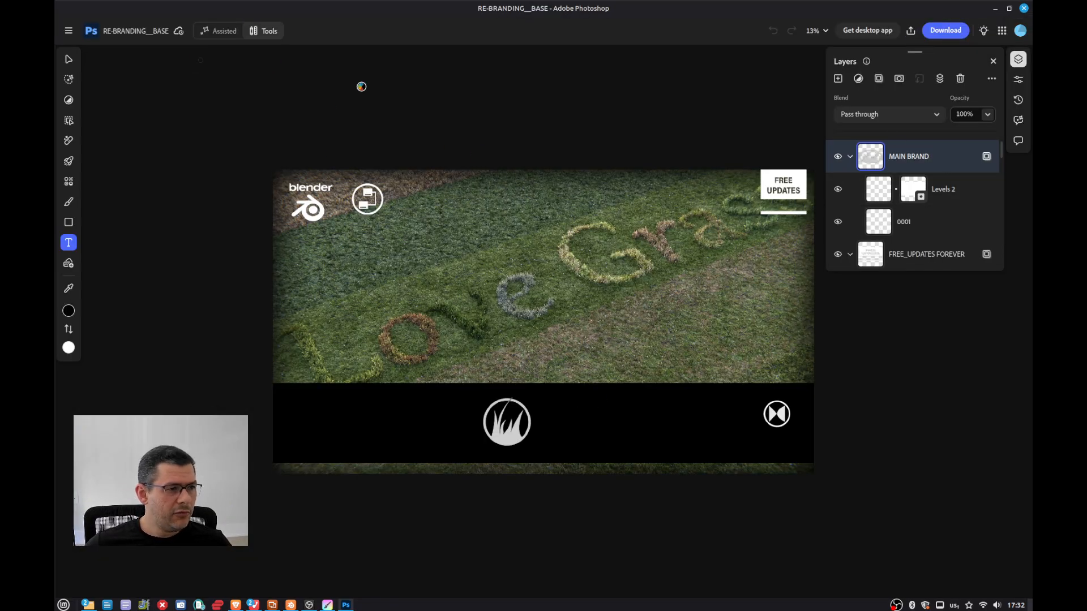
scroll(564, 274, "up", 2)
scroll(563, 306, "down", 3)
scroll(575, 260, "up", 3)
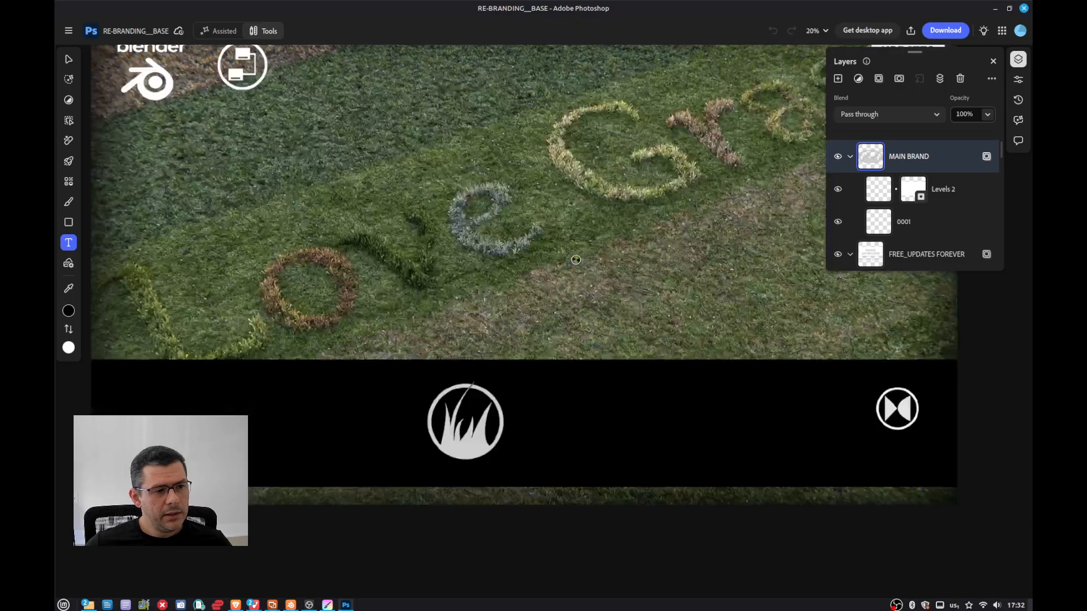
scroll(573, 258, "down", 5)
scroll(577, 254, "up", 5)
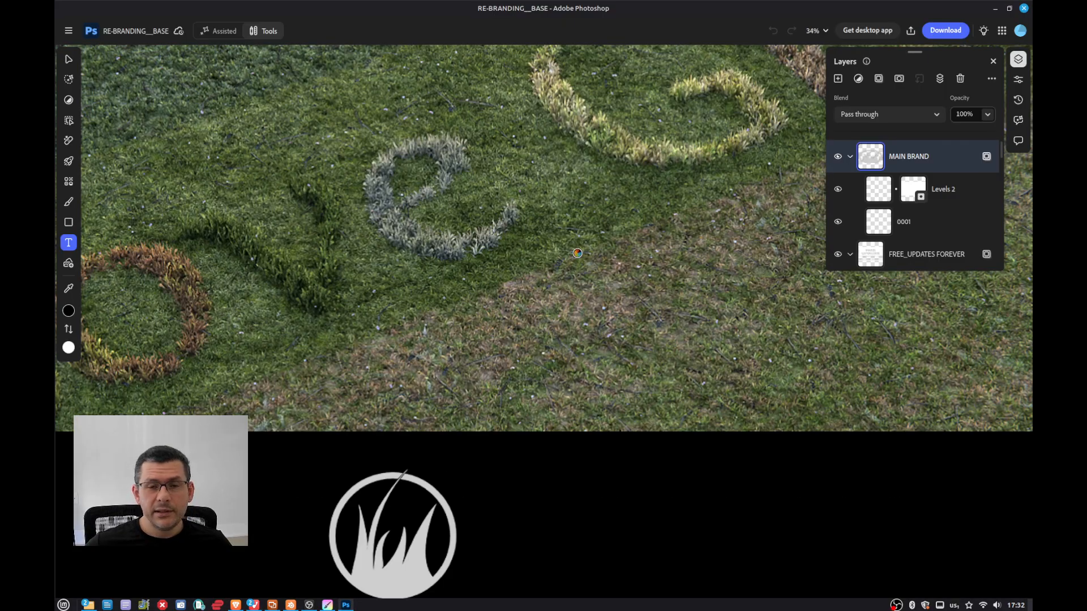
scroll(577, 253, "down", 3)
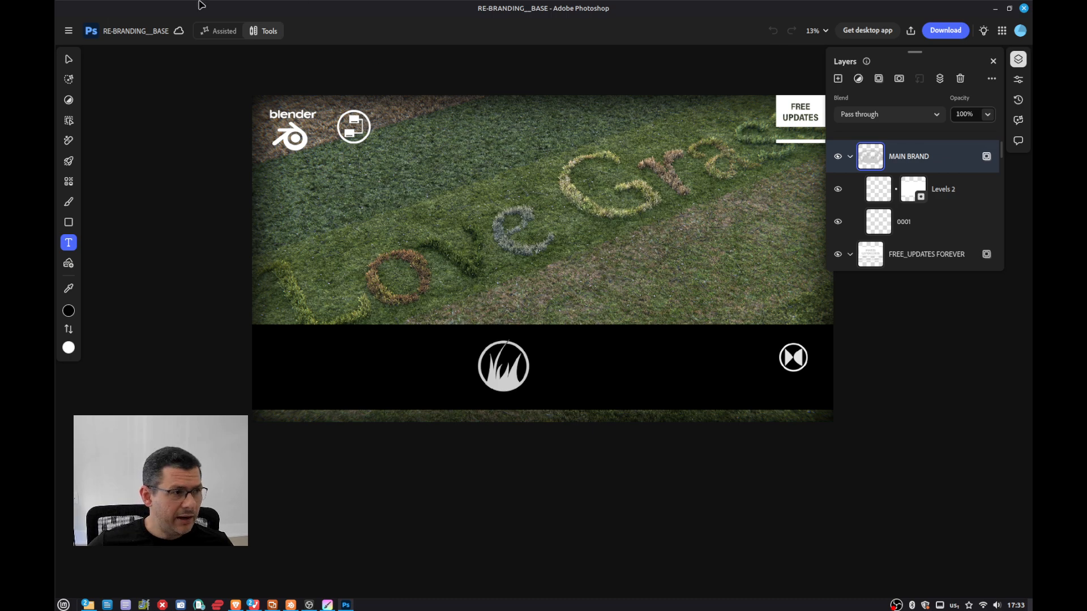
Export the document to the desktop in PNG format as RE-BRANDING__BASE, and select the exported file on the desktop
left_click(68, 33)
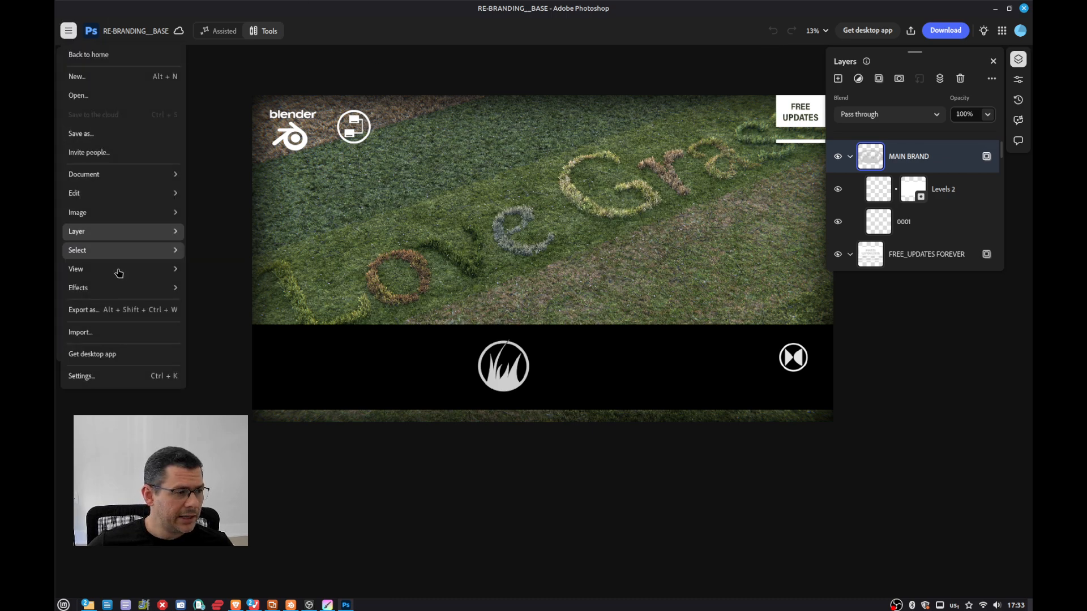
left_click(115, 308)
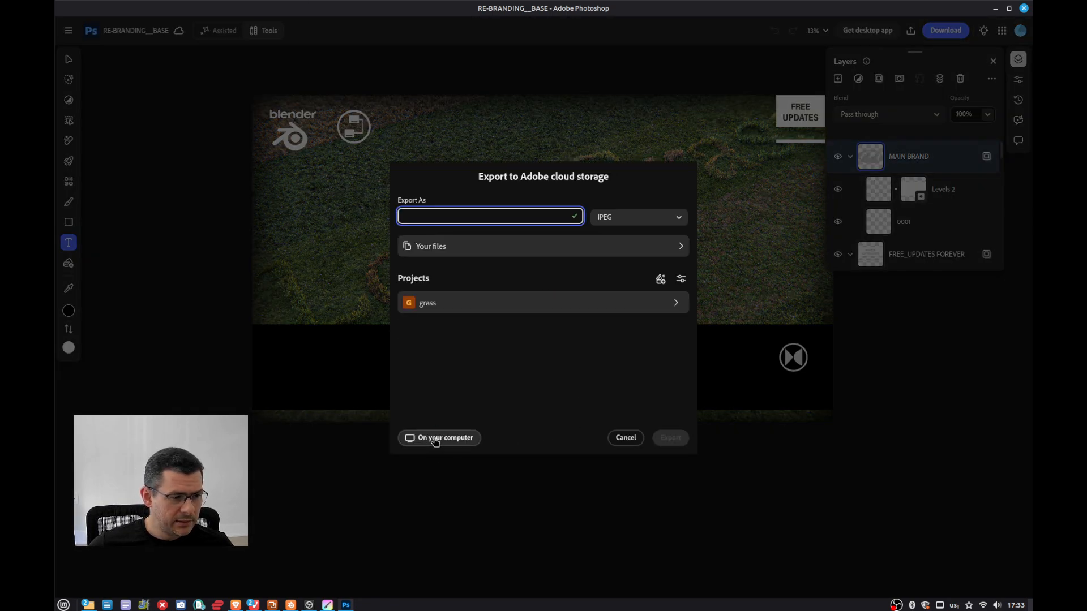
left_click(433, 440)
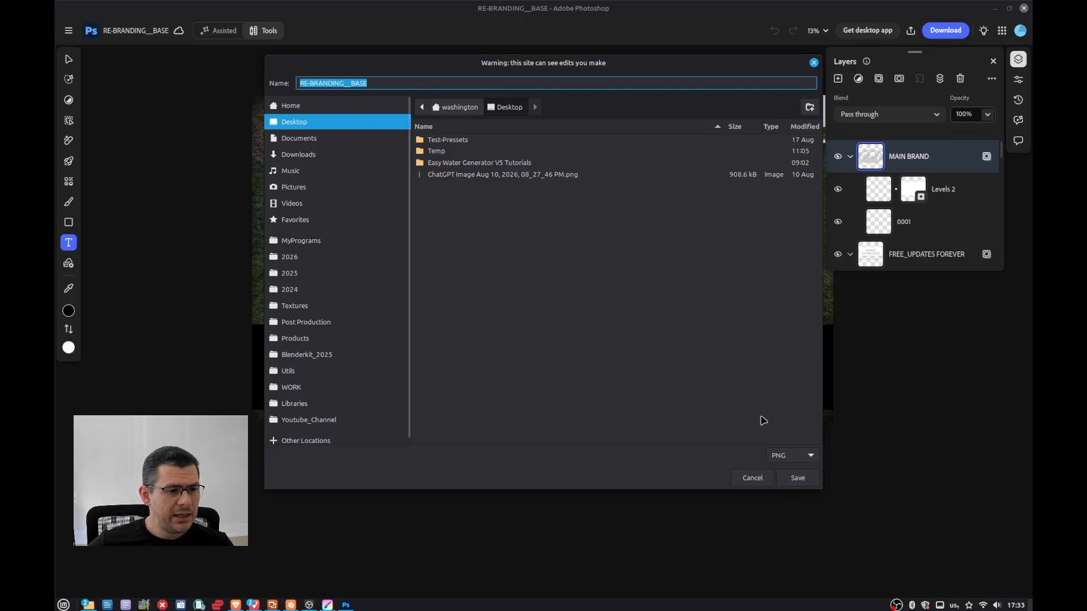
left_click(798, 479)
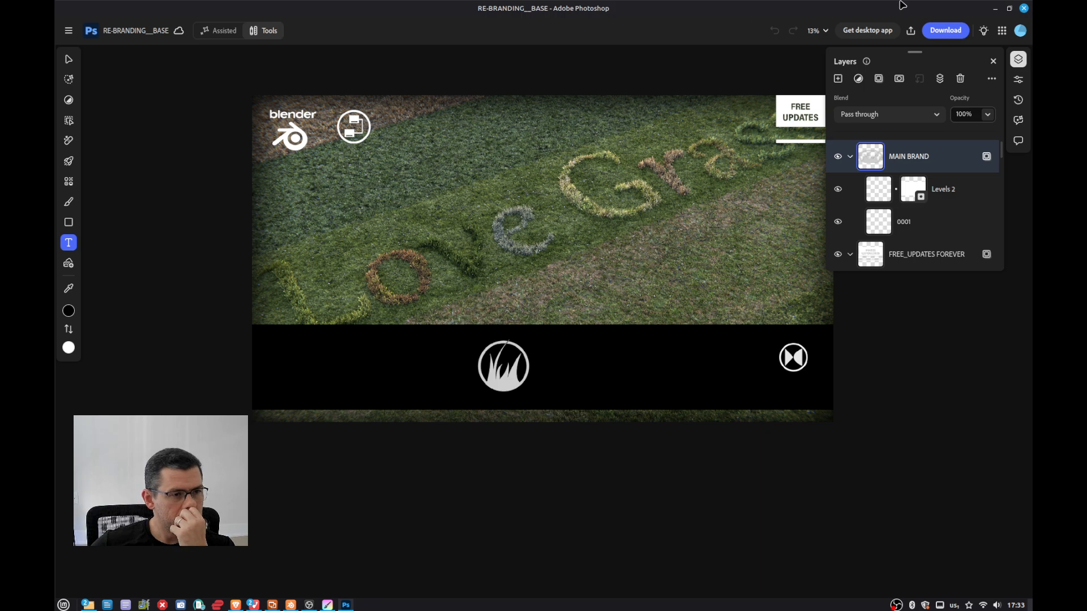
left_click(996, 8)
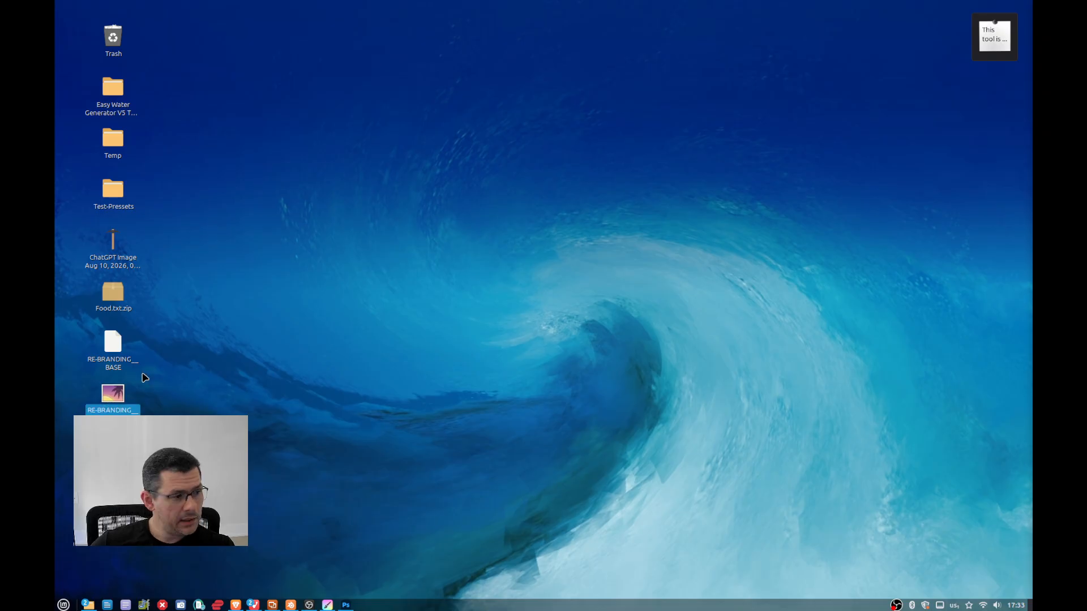
left_click(109, 364)
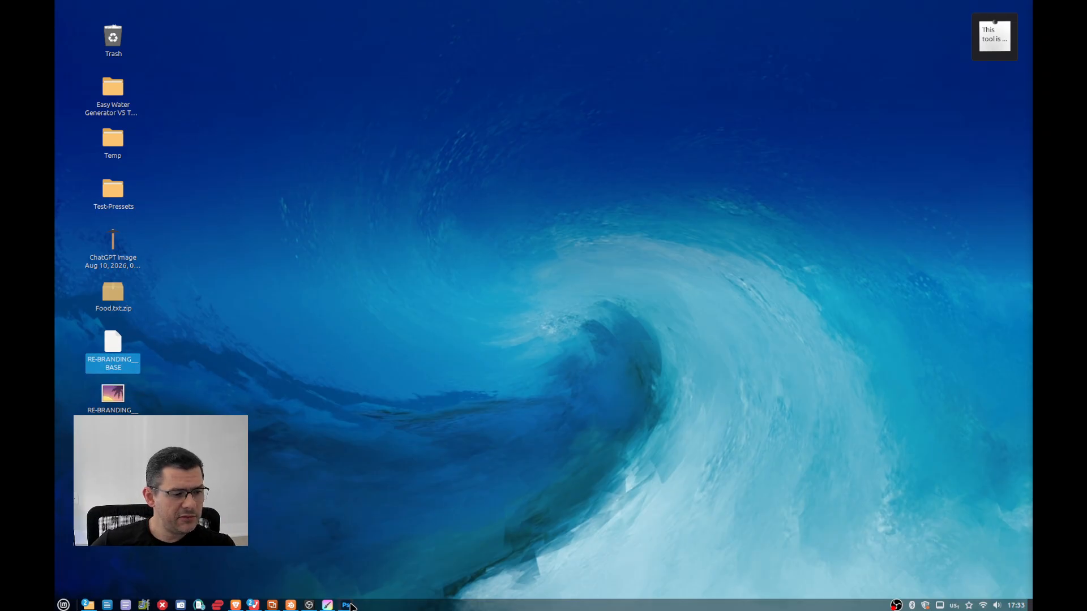
Return to Photoshop and export the document to the desktop in PNG format with the file name Test.png
left_click(349, 606)
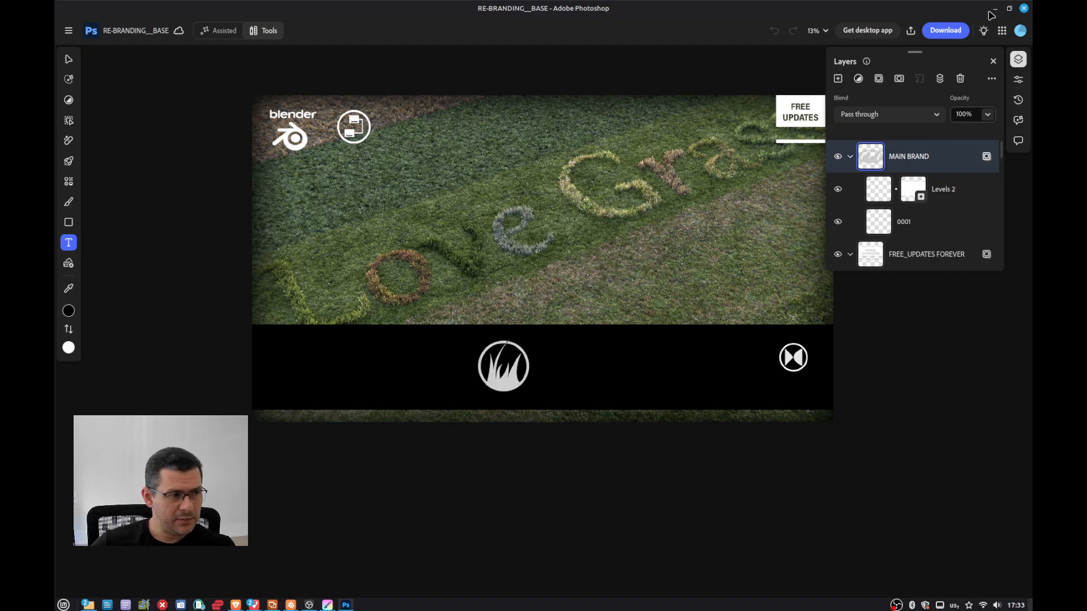
left_click(68, 30)
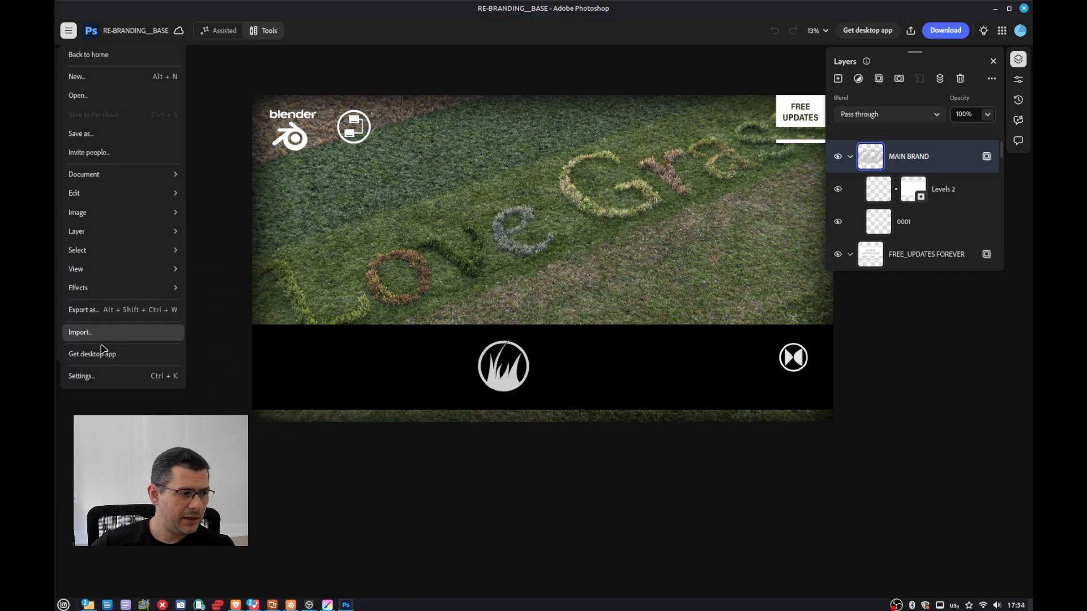
left_click(103, 318)
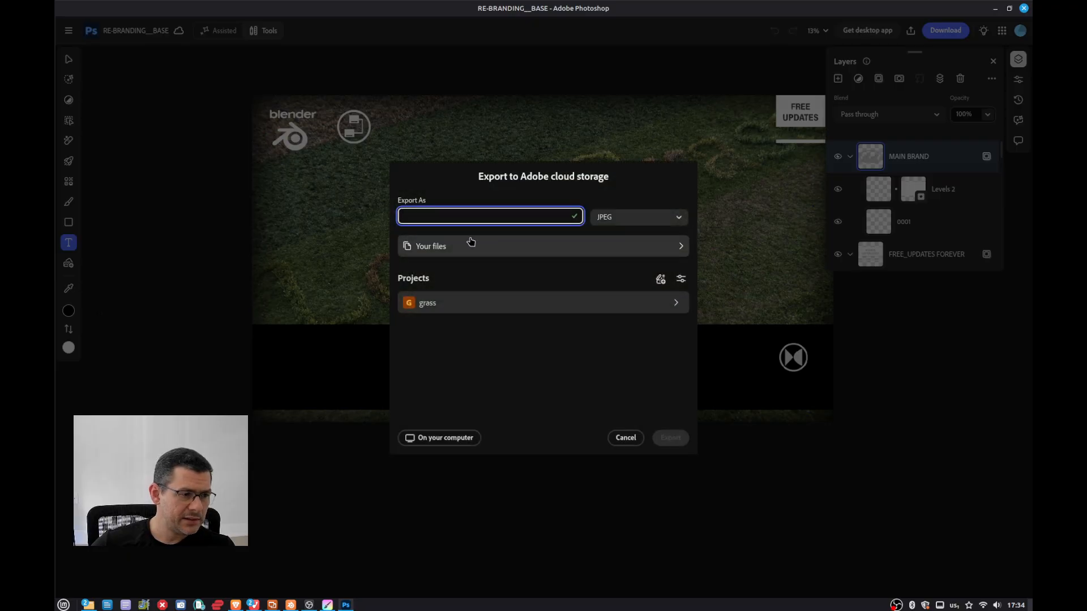
left_click(433, 438)
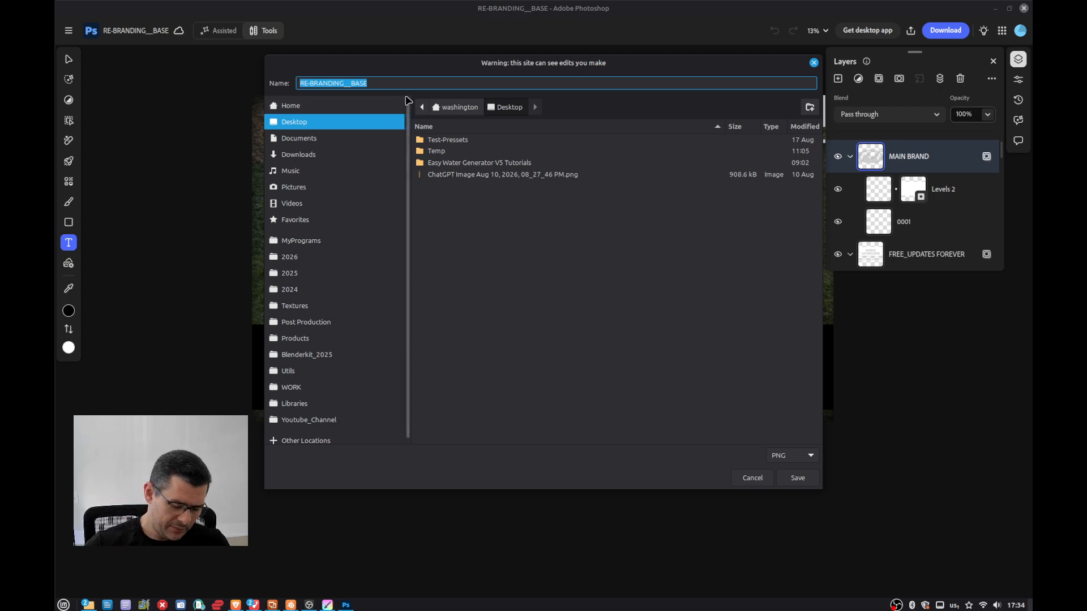
type("Test")
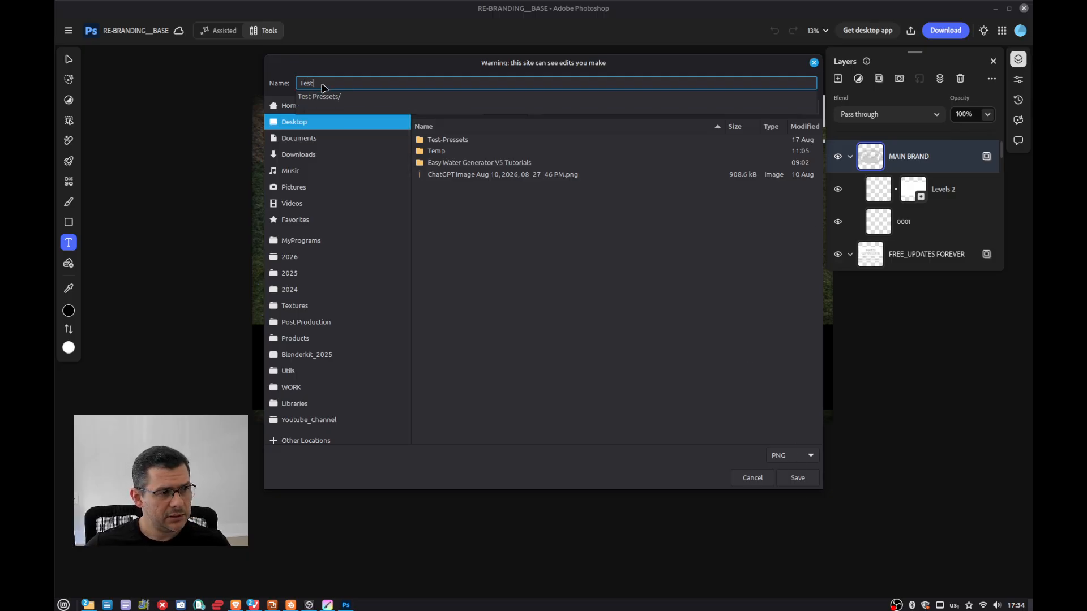
left_click(322, 84)
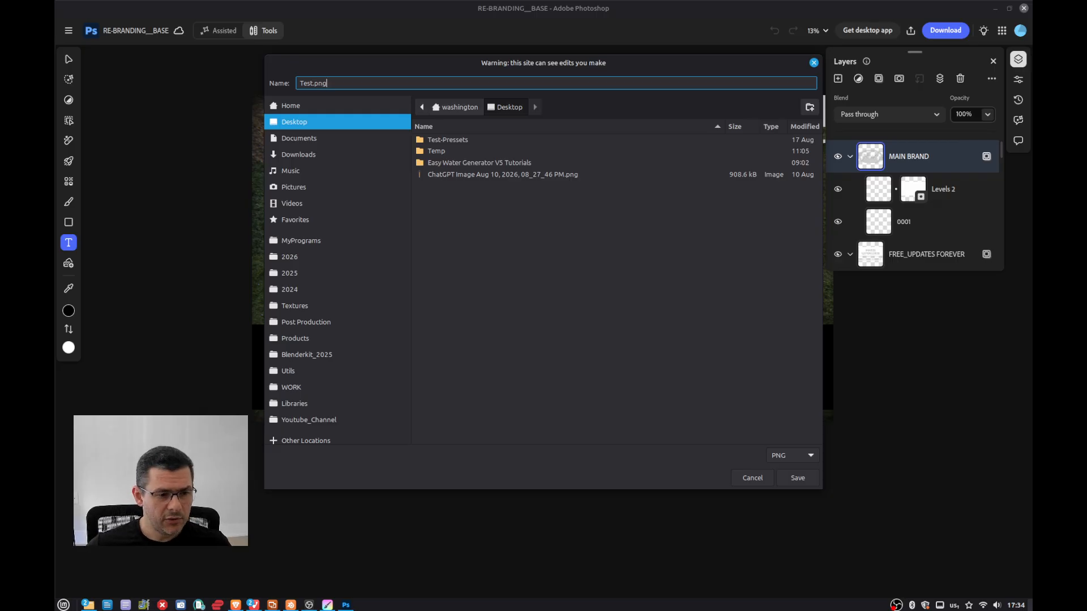
left_click(795, 456)
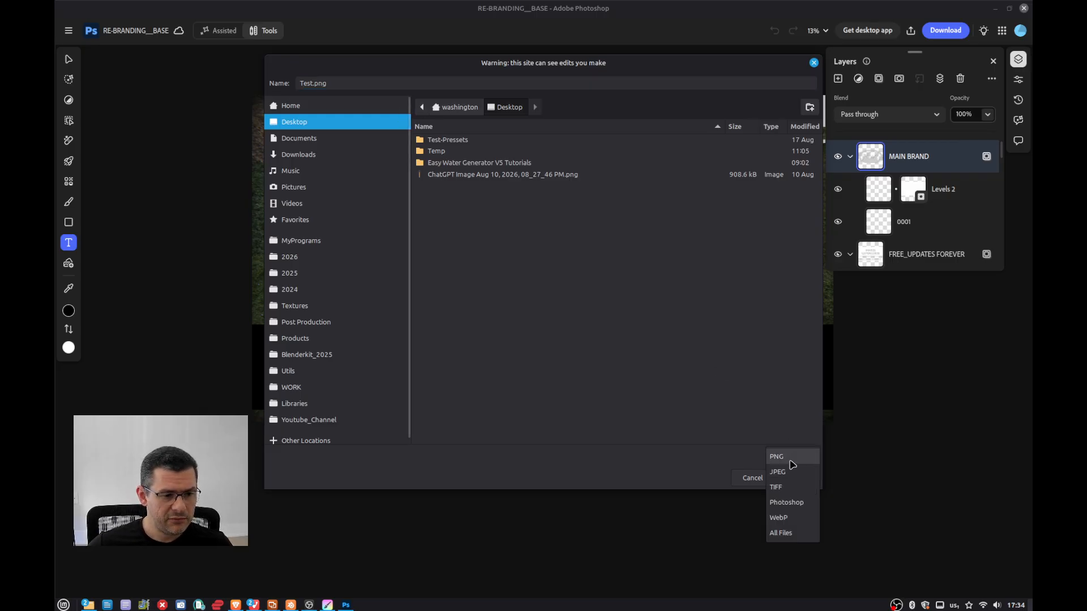
left_click(792, 463)
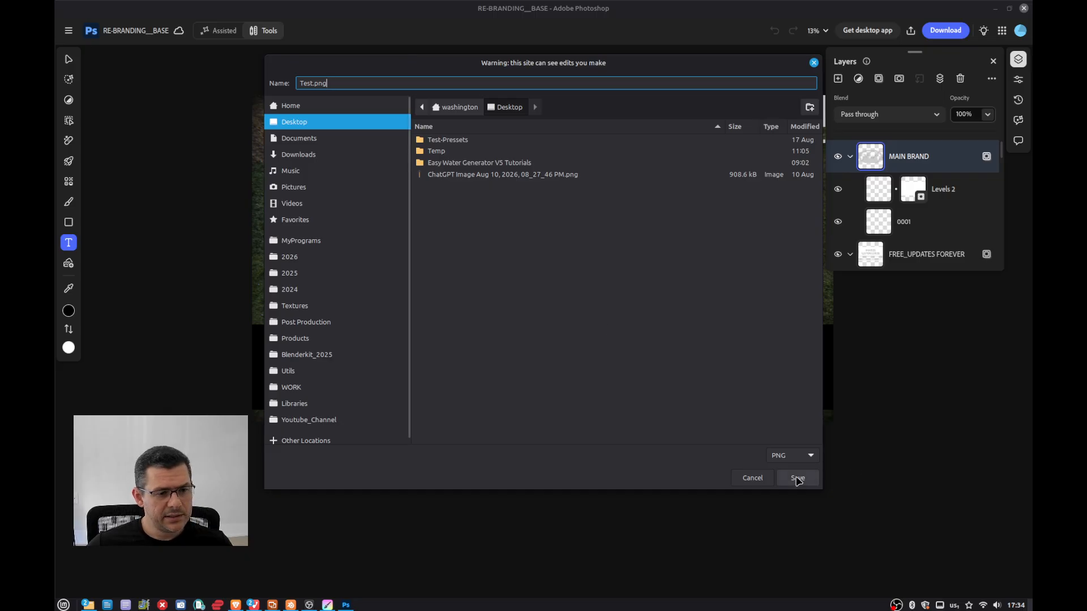
left_click(797, 478)
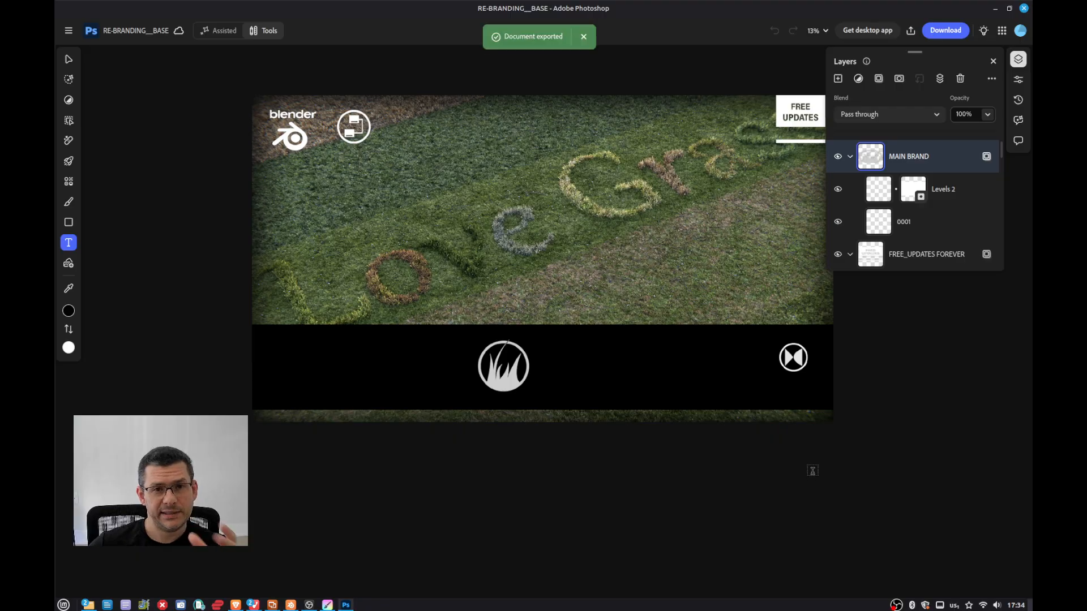
Open the exported Test.png from the desktop, inspect the image up close, and close the viewer
left_click(996, 8)
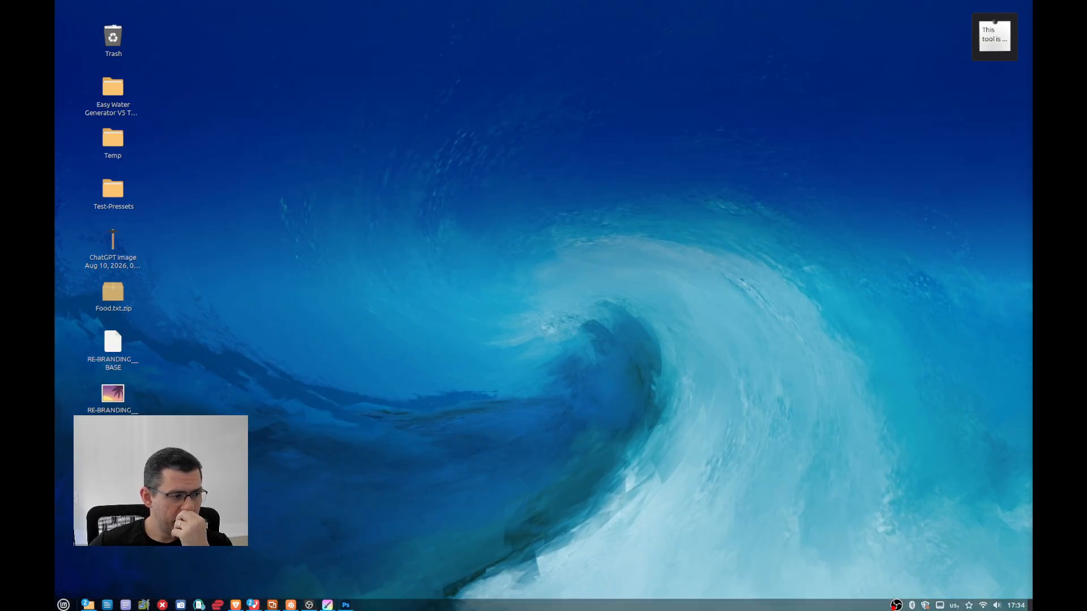
double_click(113, 444)
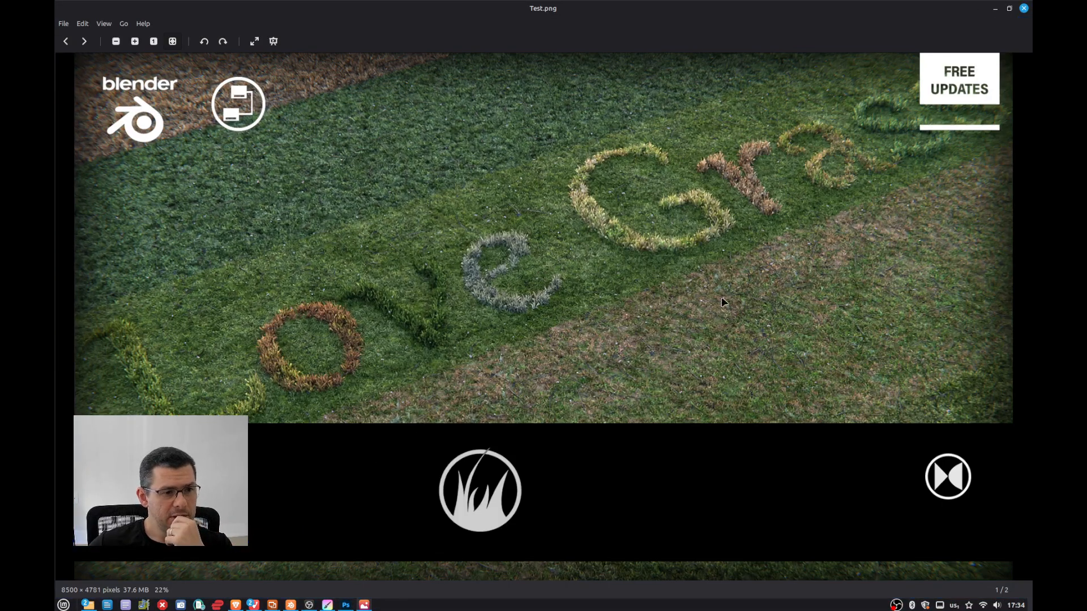
scroll(701, 309, "up", 3)
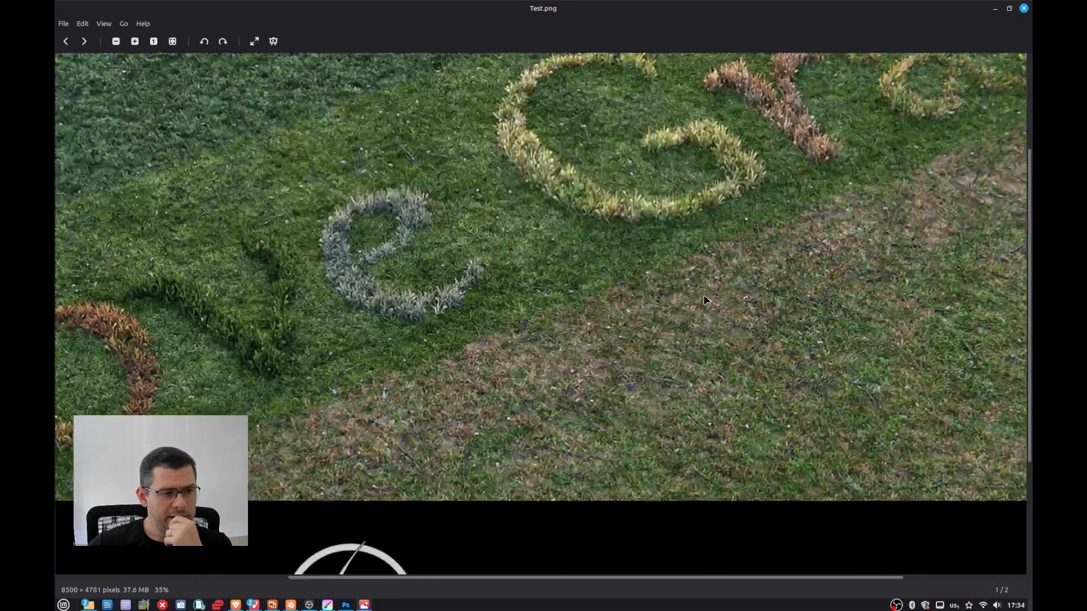
scroll(708, 306, "down", 3)
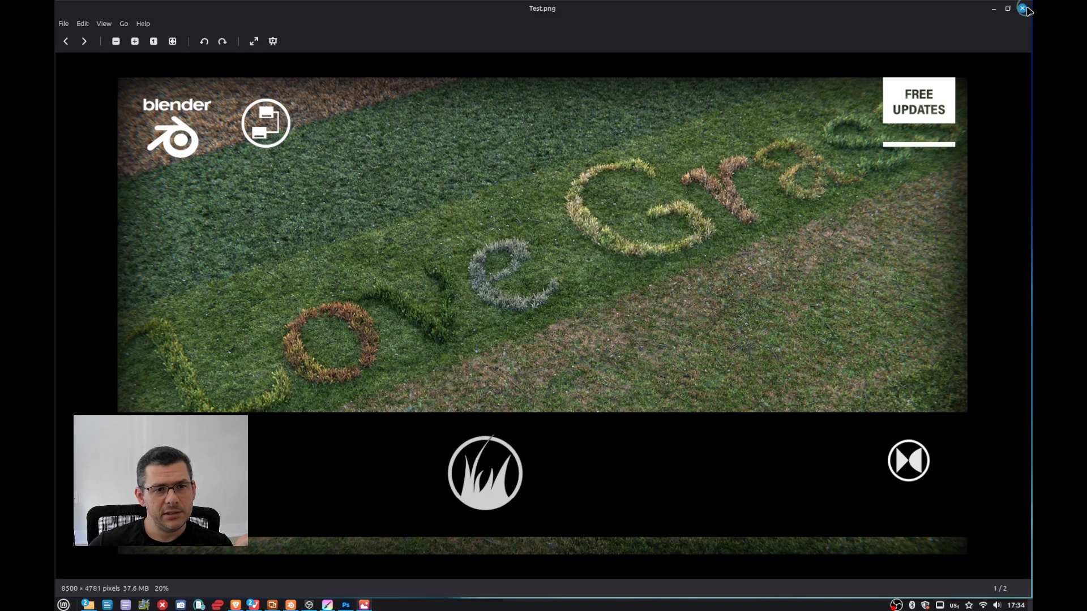
left_click(1024, 8)
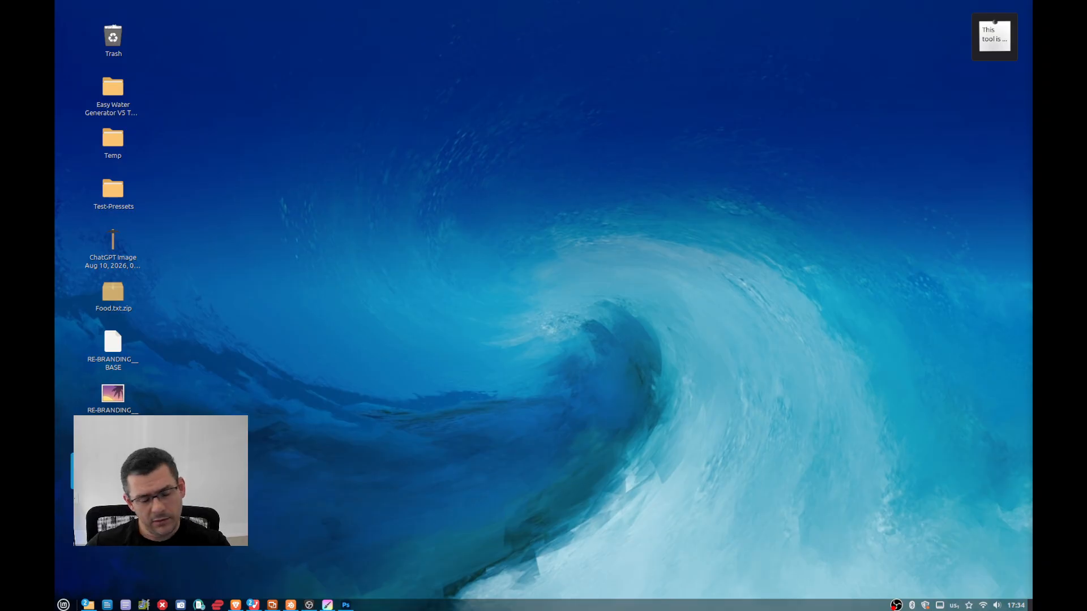
Delete the exported RE-BRANDING__BASE and Test.png files from the desktop, keeping the PSD, and switch back to Photoshop
left_click(119, 359)
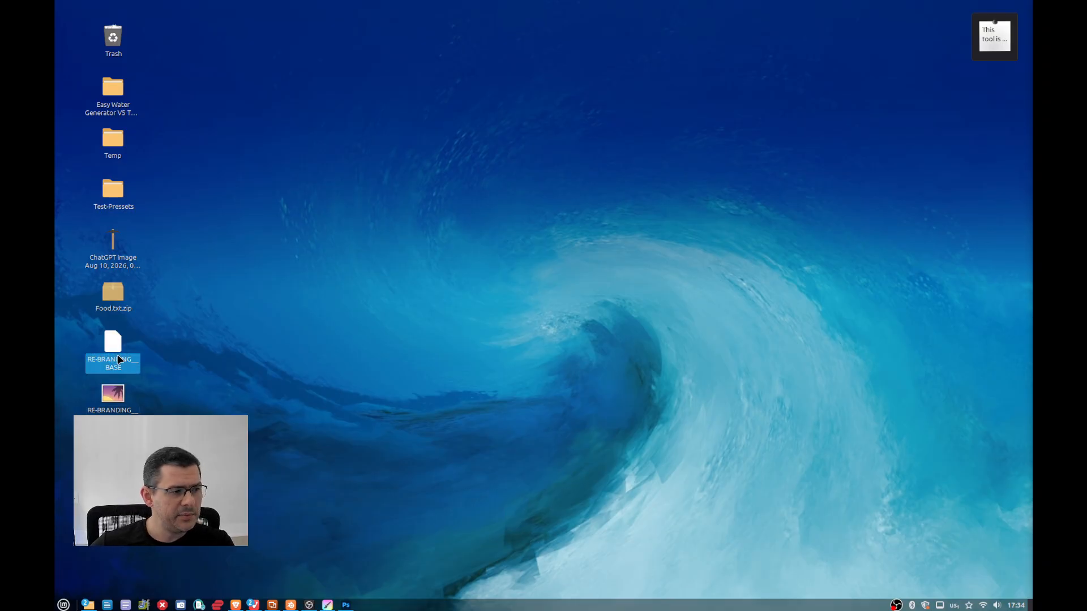
key("Delete")
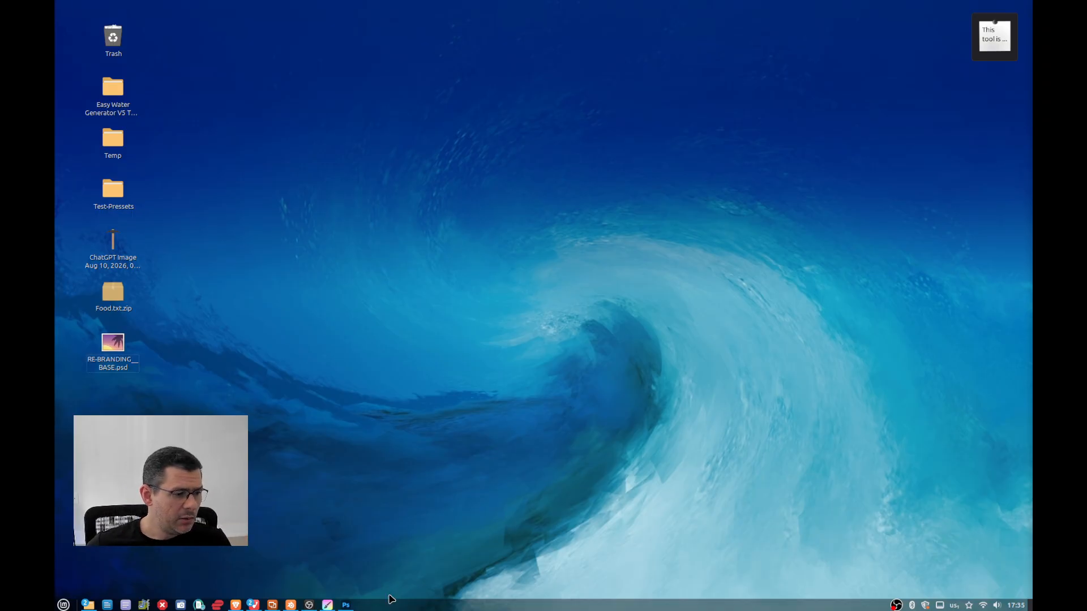
left_click(344, 605)
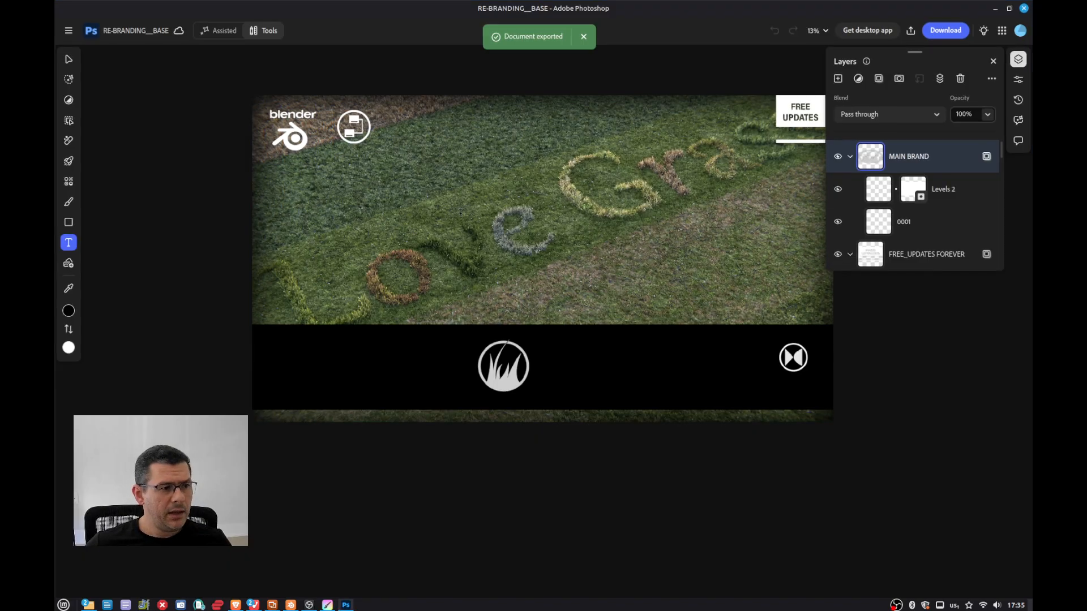
scroll(460, 212, "down", 1)
scroll(456, 205, "up", 3)
scroll(477, 273, "up", 3)
scroll(477, 272, "down", 4)
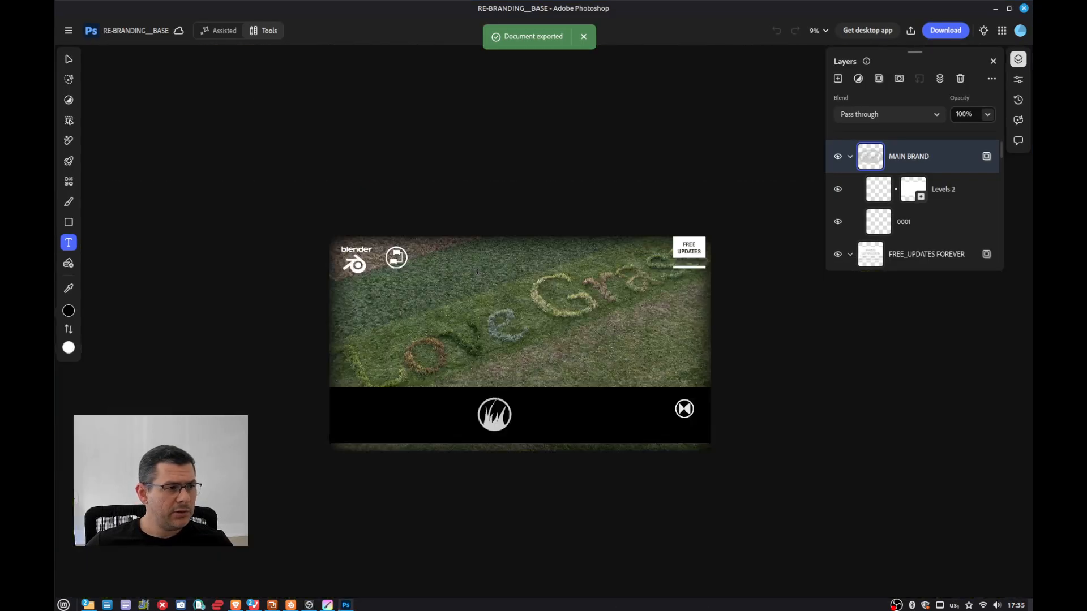
scroll(477, 272, "up", 2)
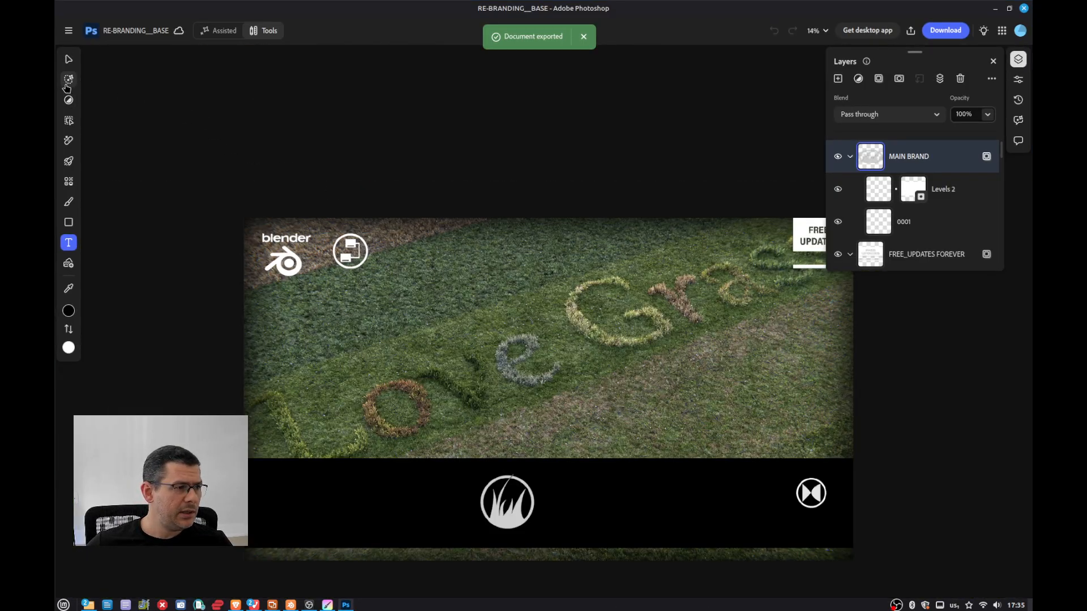
Examine the Size & position options for the Move tool and the Paint options with the brush presets, and close the options
mouse_move(69, 84)
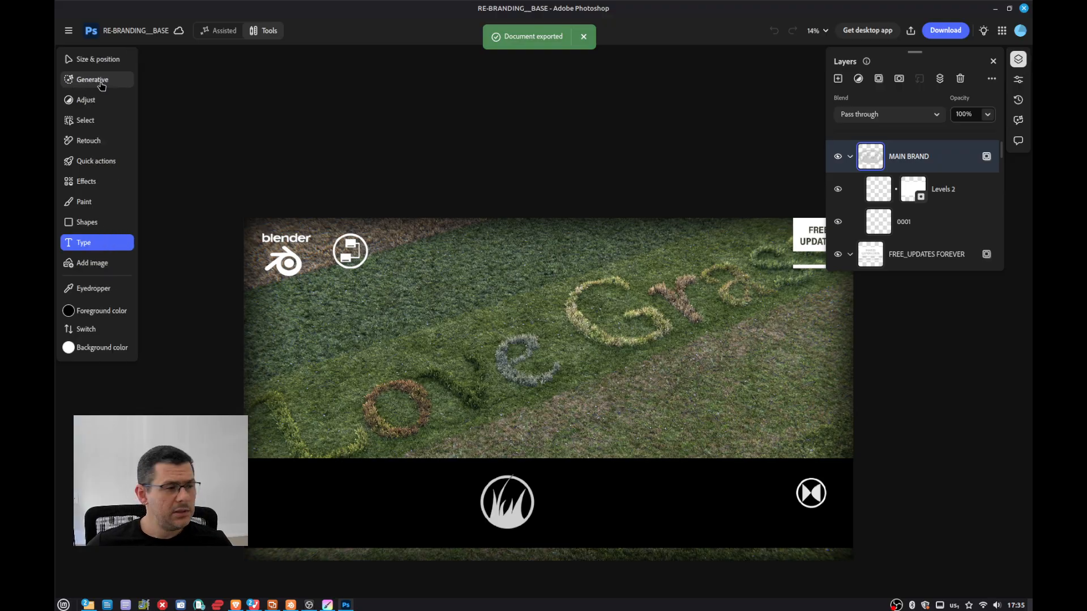
left_click(69, 60)
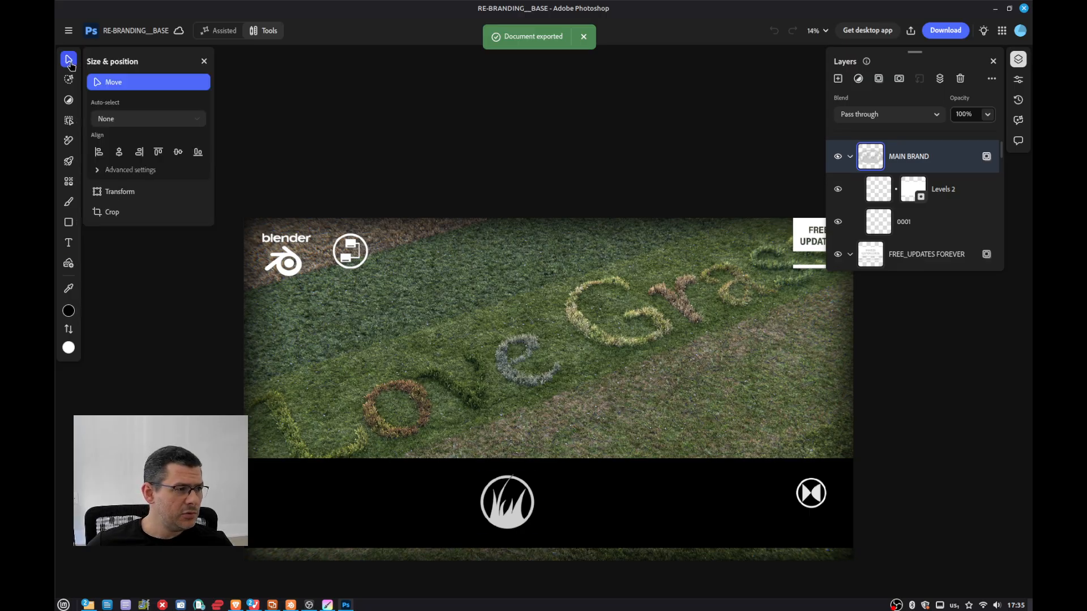
mouse_move(76, 148)
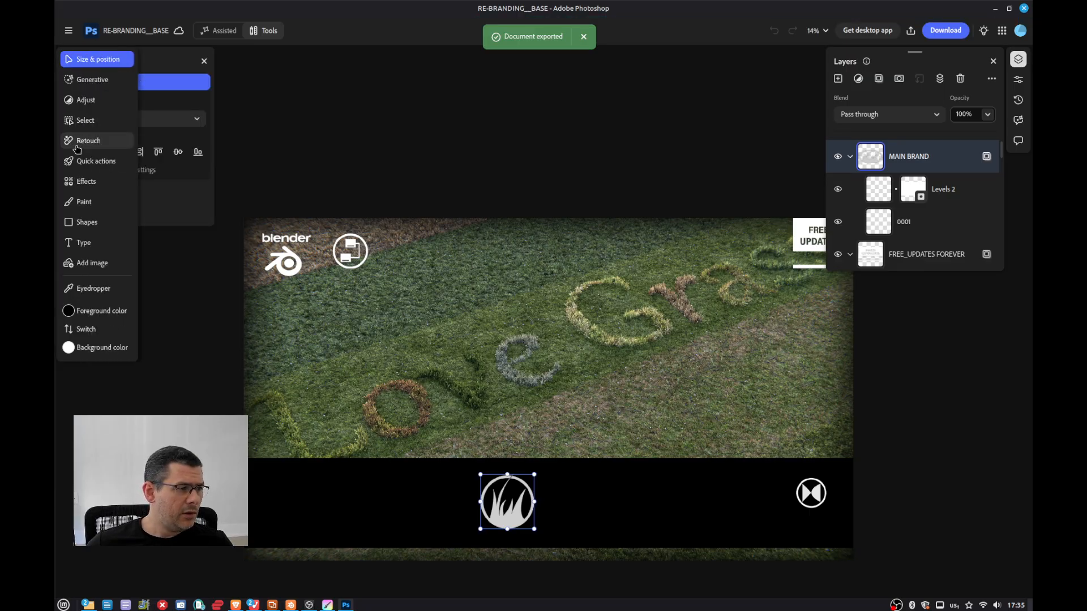
left_click(90, 206)
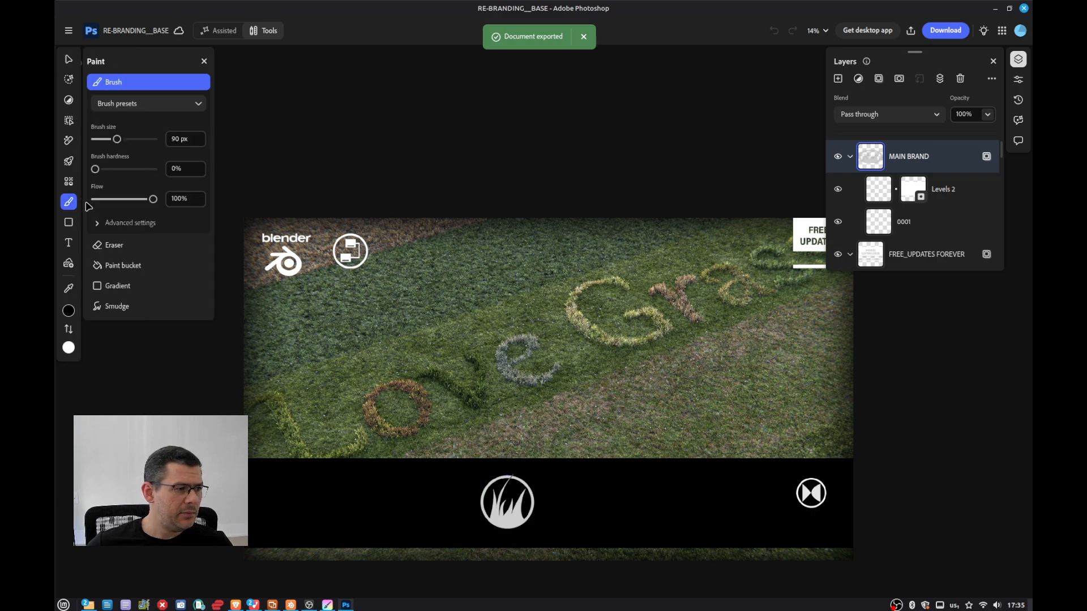
left_click(135, 104)
left_click(137, 107)
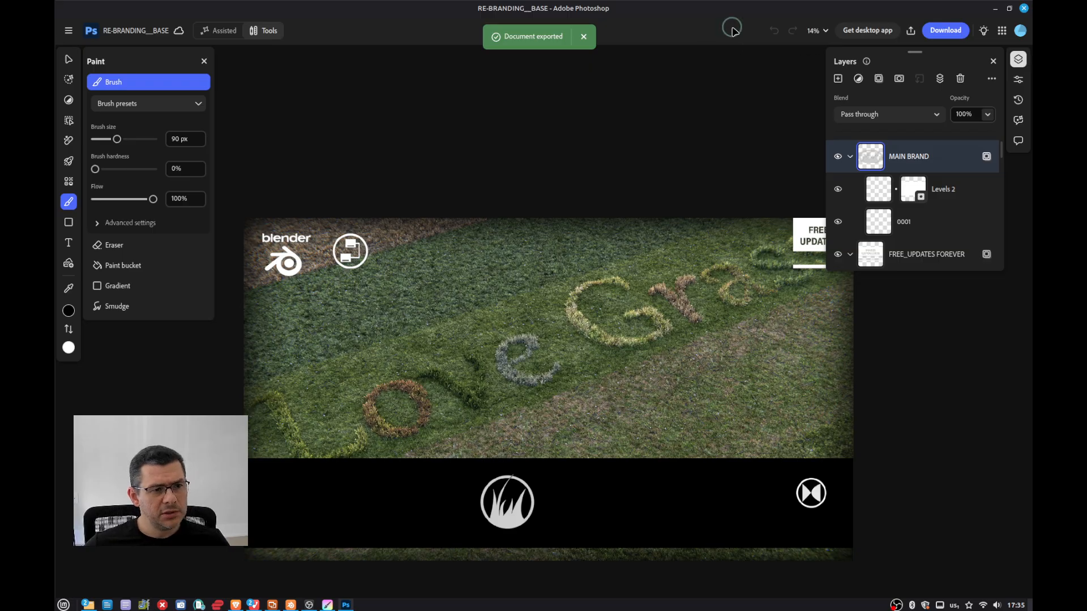
left_click(203, 61)
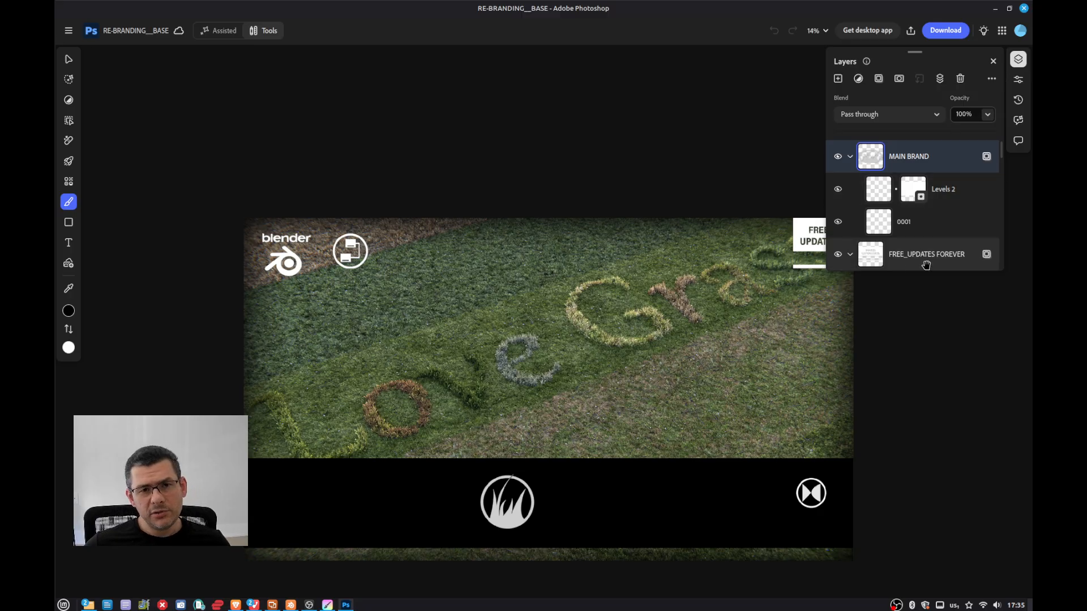
scroll(615, 351, "down", 1)
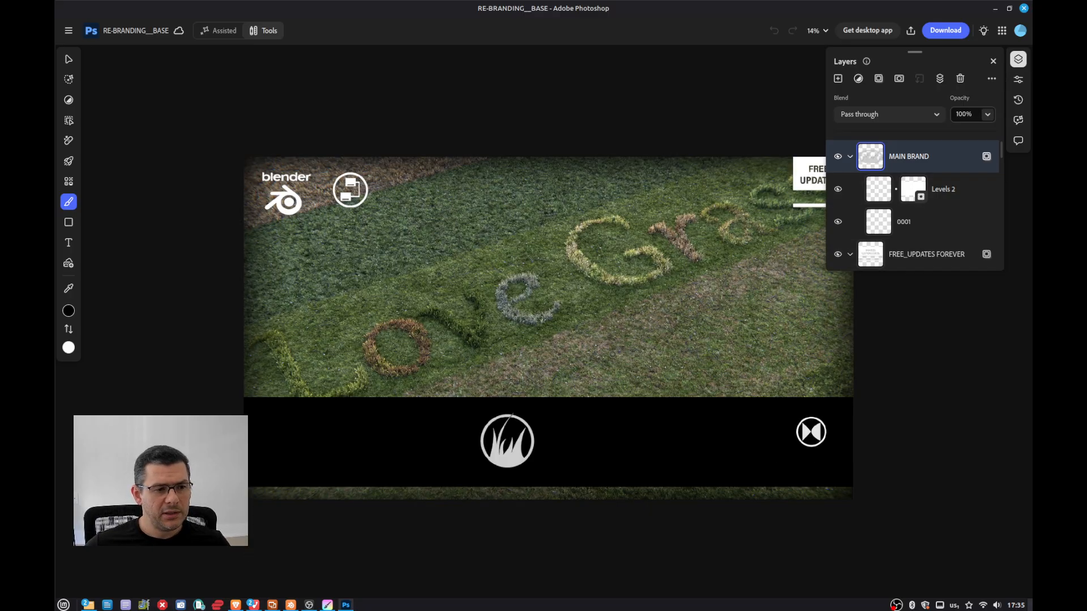
scroll(615, 351, "up", 1)
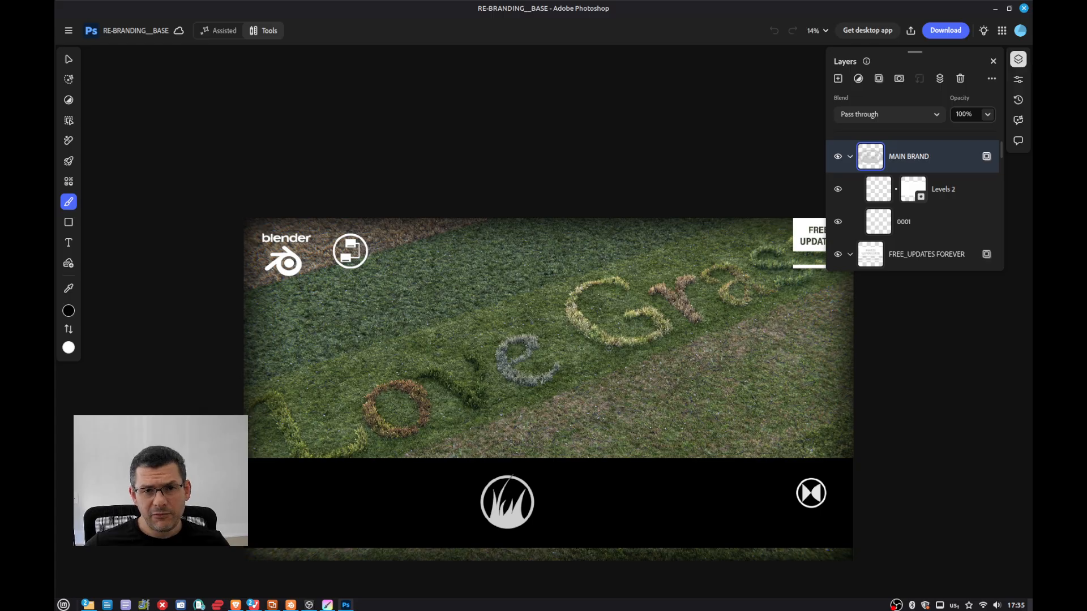